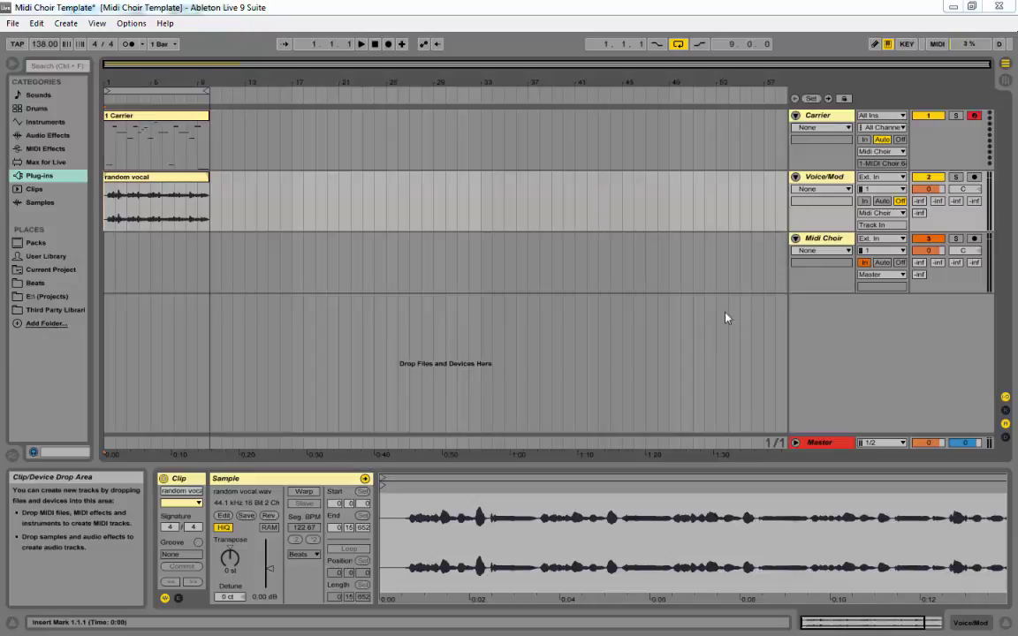
Step: Open the Midi Choir plugin window, move it aside, and check the top of the MIDI Choir manual
{"action": "left_click", "coordinate": [841, 240]}
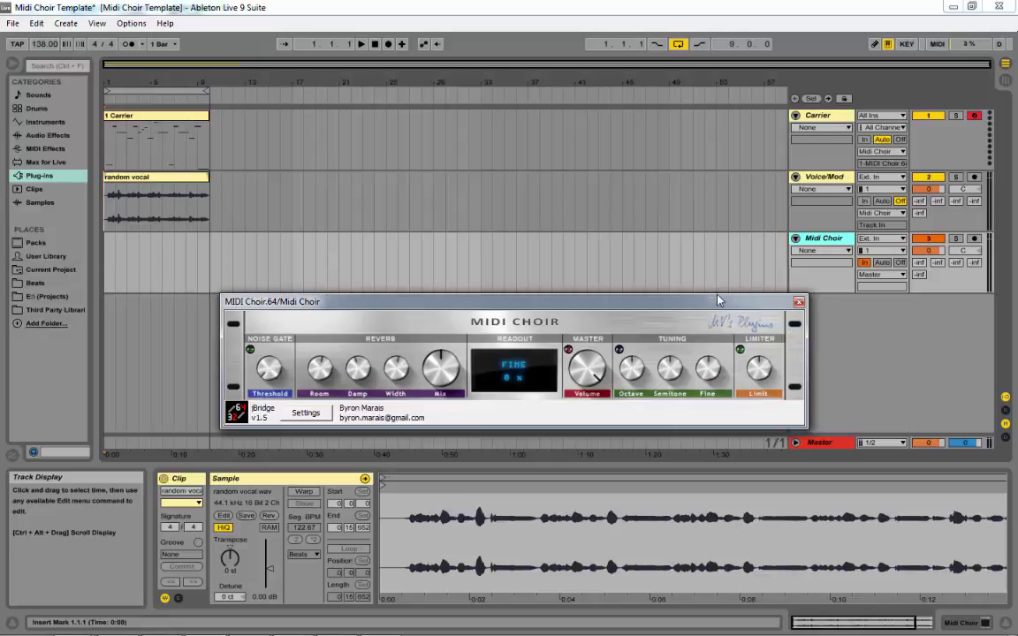
{"action": "left_click_drag", "start_coordinate": [718, 301], "coordinate": [699, 264]}
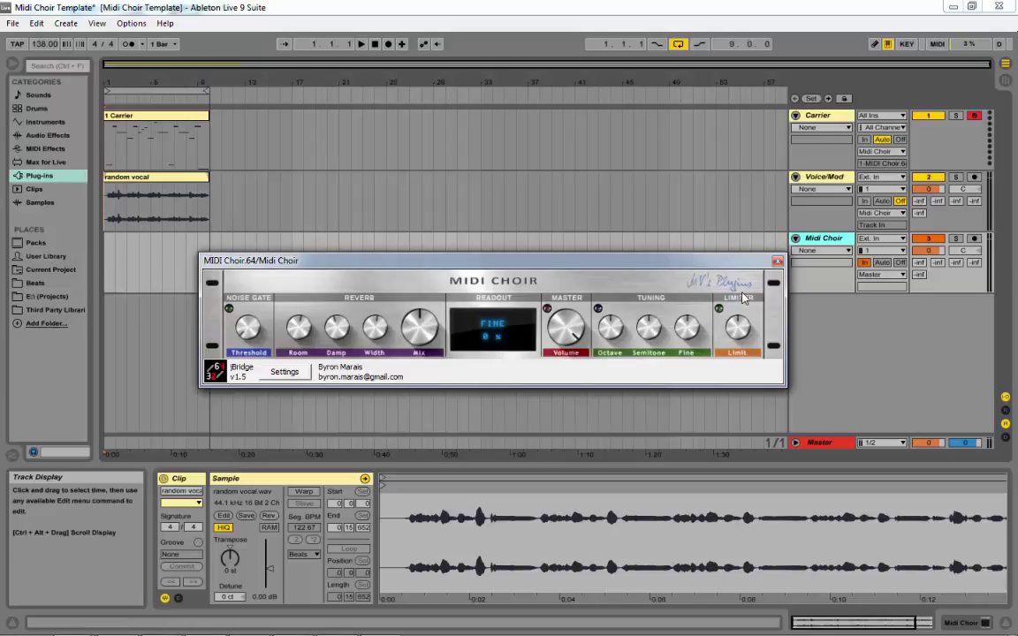
{"action": "key", "text": "alt+Tab"}
{"action": "scroll", "coordinate": [674, 292], "scroll_direction": "up", "scroll_amount": 4}
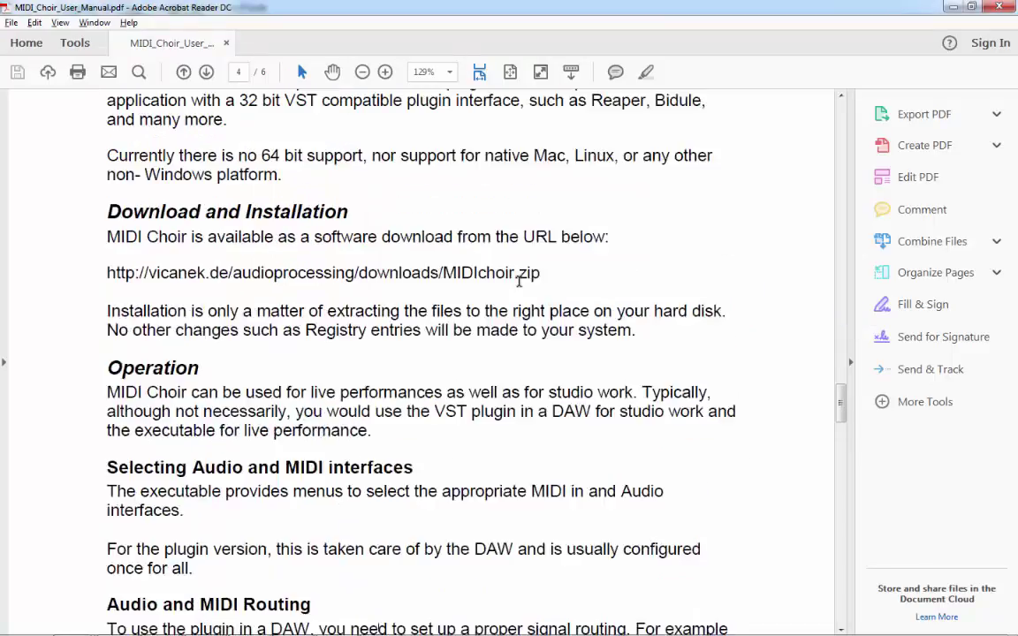
{"action": "left_click_drag", "start_coordinate": [841, 422], "coordinate": [853, 106]}
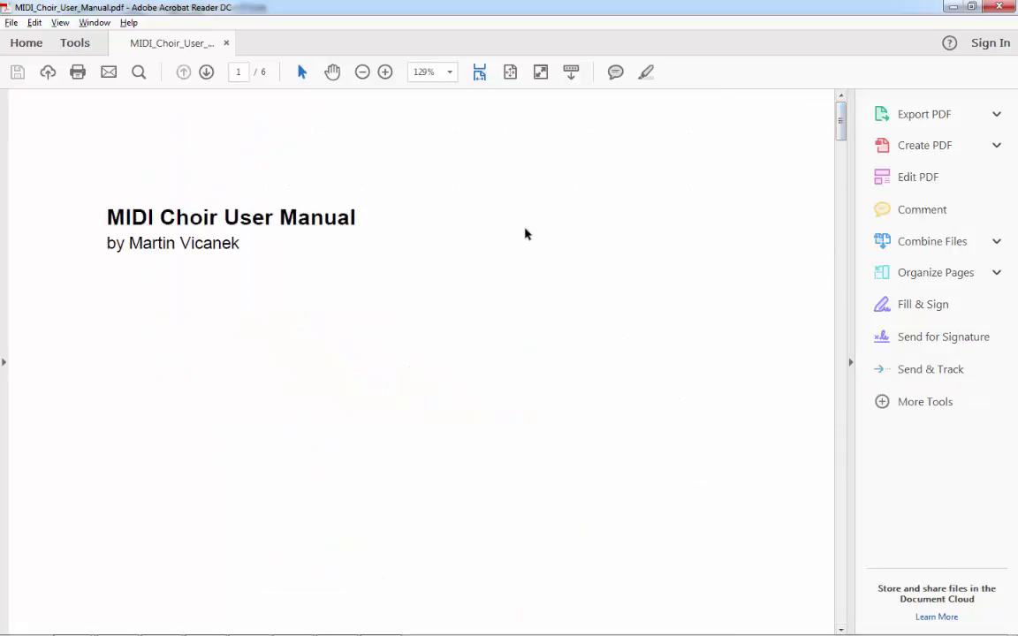
{"action": "key", "text": "alt+Tab"}
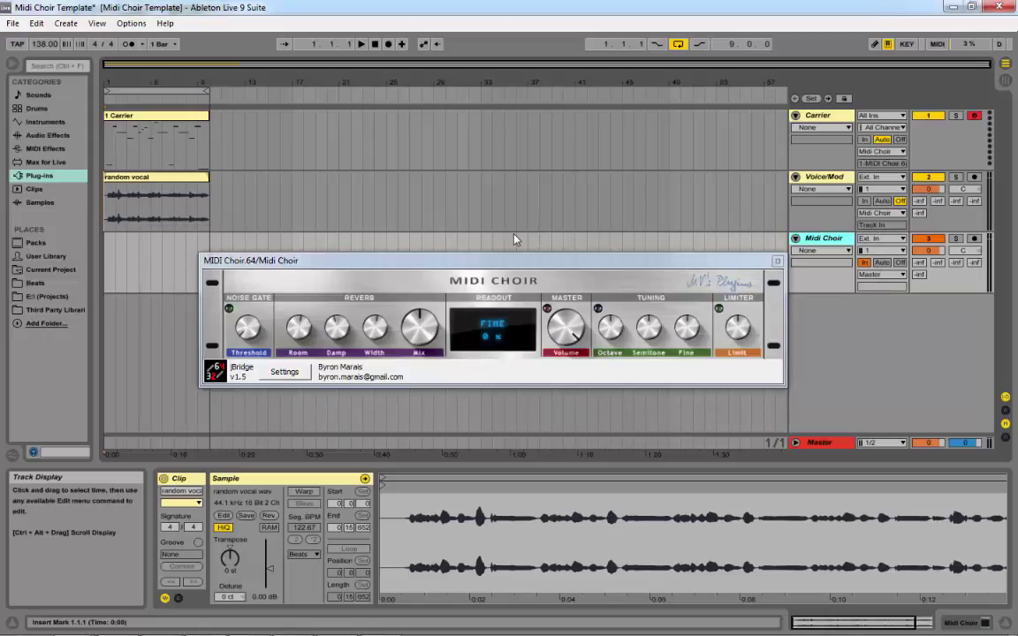
{"action": "left_click_drag", "start_coordinate": [531, 264], "coordinate": [519, 271]}
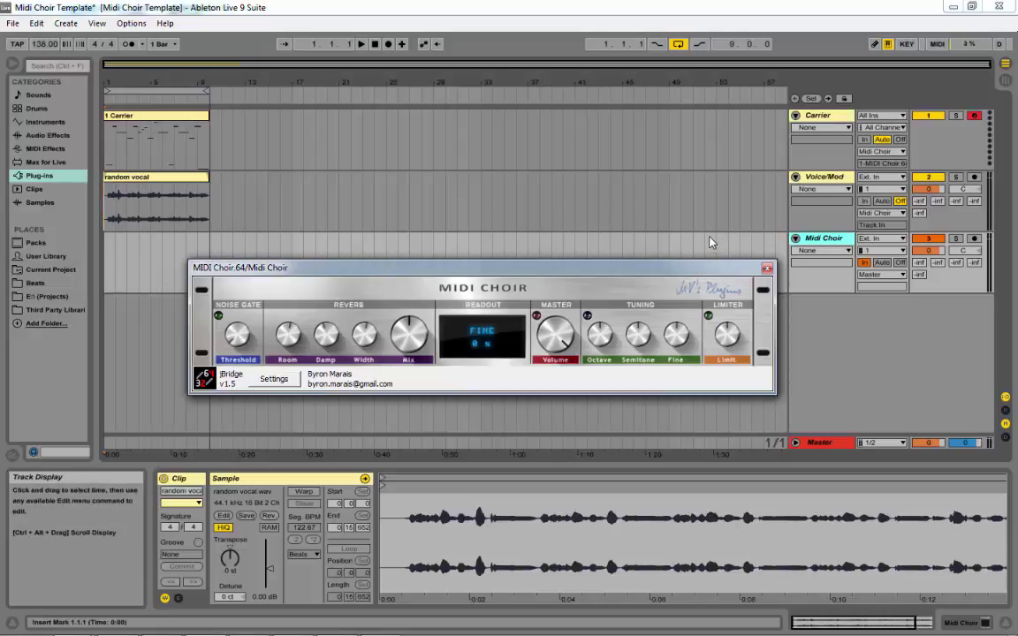
Step: Nudge the plugin window up-left, then bring up the manual at page 4's Audio and MIDI Routing section
{"action": "left_click_drag", "start_coordinate": [698, 267], "coordinate": [665, 274]}
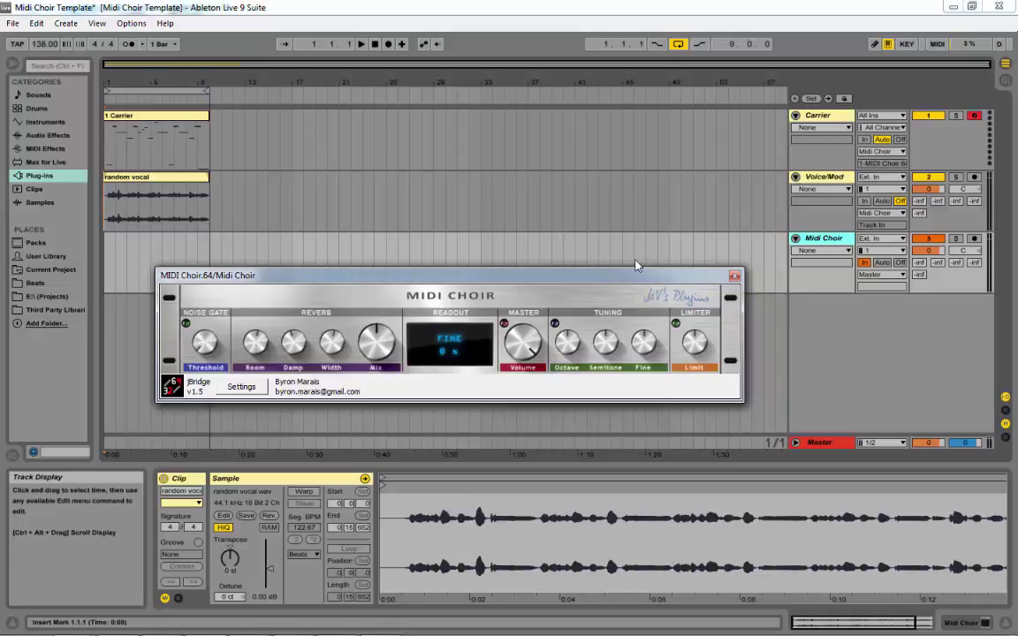
{"action": "mouse_move", "coordinate": [645, 281]}
{"action": "left_mouse_down"}
{"action": "mouse_move", "coordinate": [649, 262]}
{"action": "mouse_move", "coordinate": [655, 272]}
{"action": "left_mouse_up"}
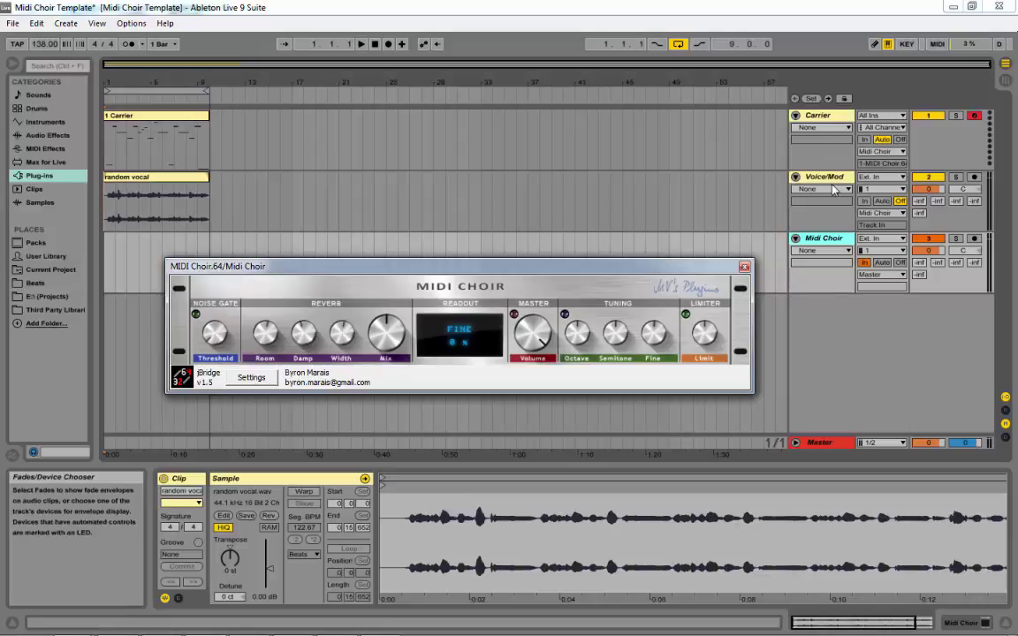
{"action": "key", "text": "alt+Tab"}
{"action": "left_click_drag", "start_coordinate": [840, 123], "coordinate": [824, 445]}
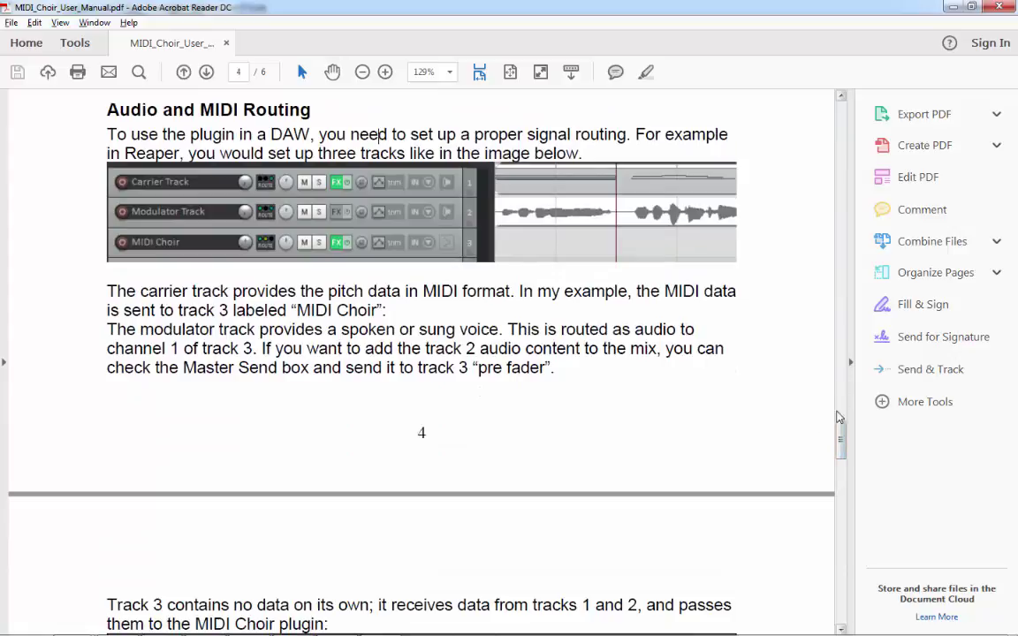
Step: Highlight 'need to' in the routing paragraph, clear it, and return to the Ableton set
{"action": "left_click_drag", "start_coordinate": [350, 137], "coordinate": [404, 137]}
{"action": "left_click", "coordinate": [389, 137]}
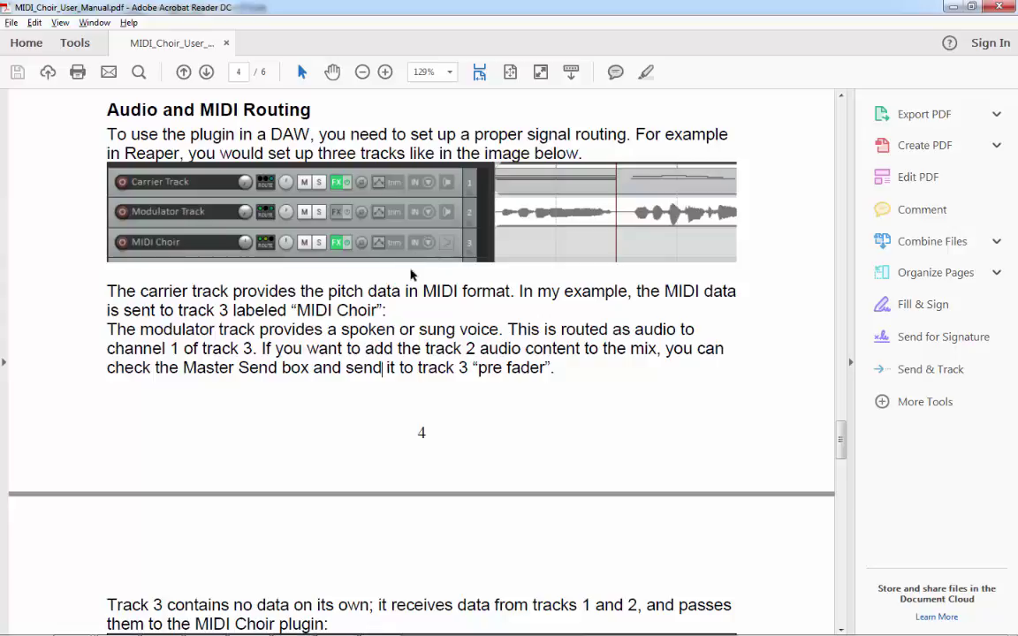
{"action": "key", "text": "alt+Tab"}
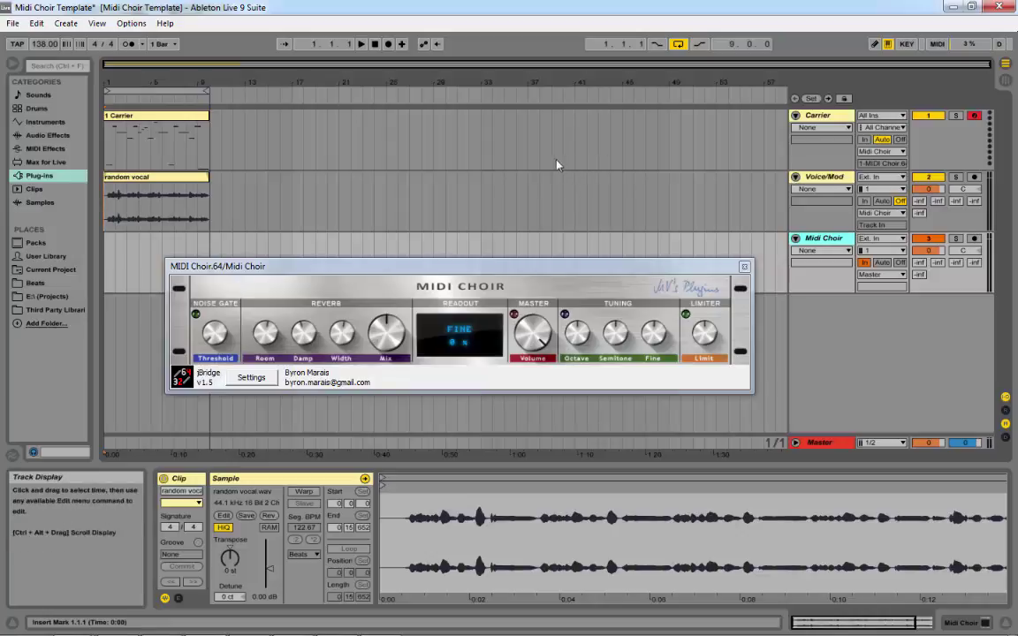
{"action": "left_click_drag", "start_coordinate": [626, 265], "coordinate": [680, 335]}
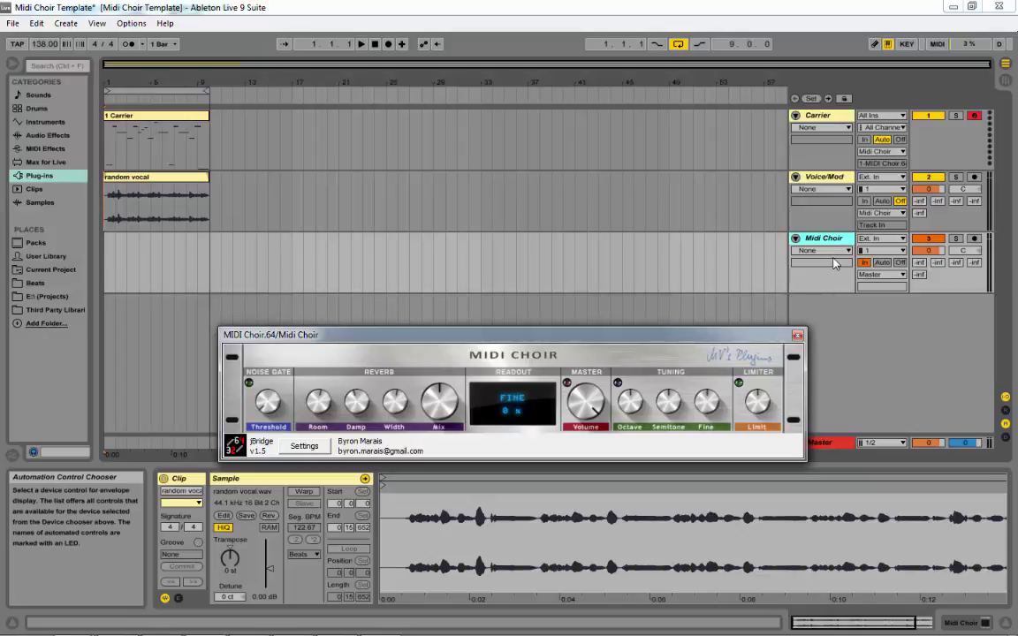
Step: Route the Carrier track's MIDI output to the Midi Choir track
{"action": "left_click", "coordinate": [831, 116]}
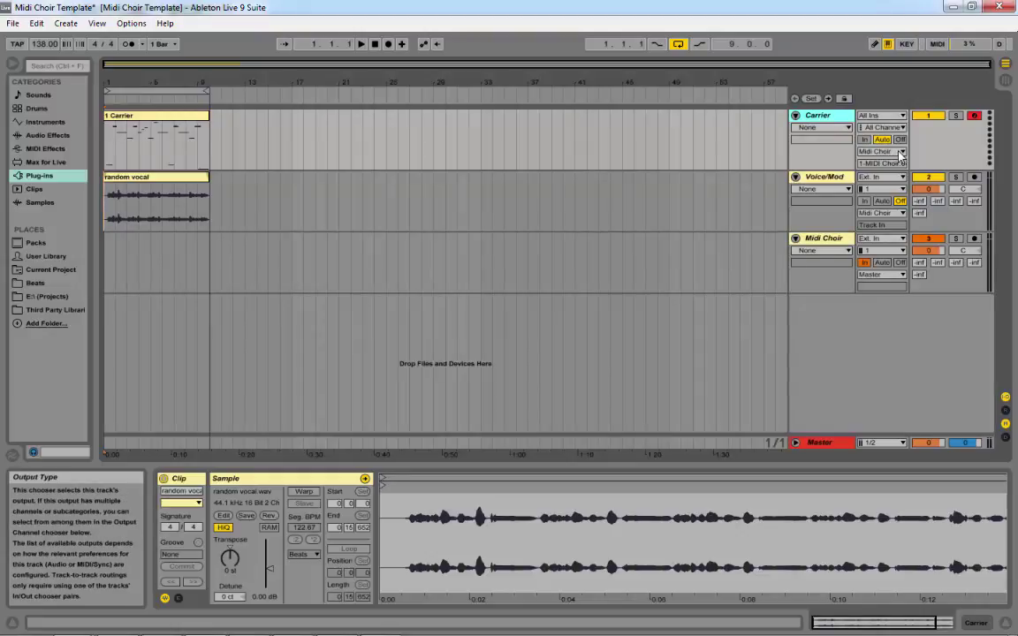
{"action": "left_click", "coordinate": [901, 155]}
{"action": "left_click", "coordinate": [901, 155]}
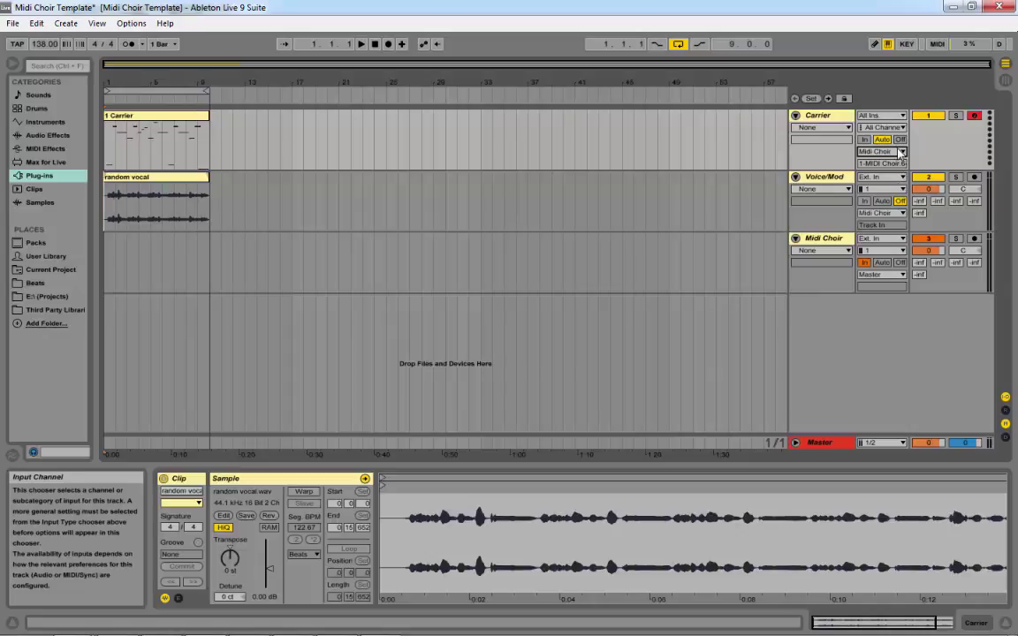
{"action": "left_click", "coordinate": [901, 155]}
{"action": "left_click", "coordinate": [898, 154]}
{"action": "key", "text": "Tab"}
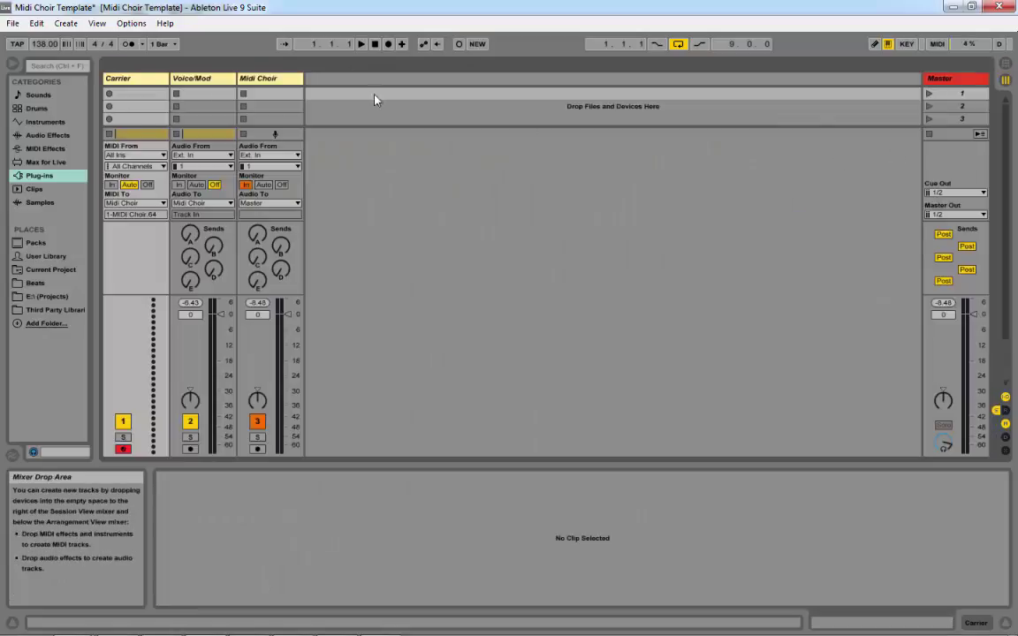
{"action": "left_click", "coordinate": [160, 203]}
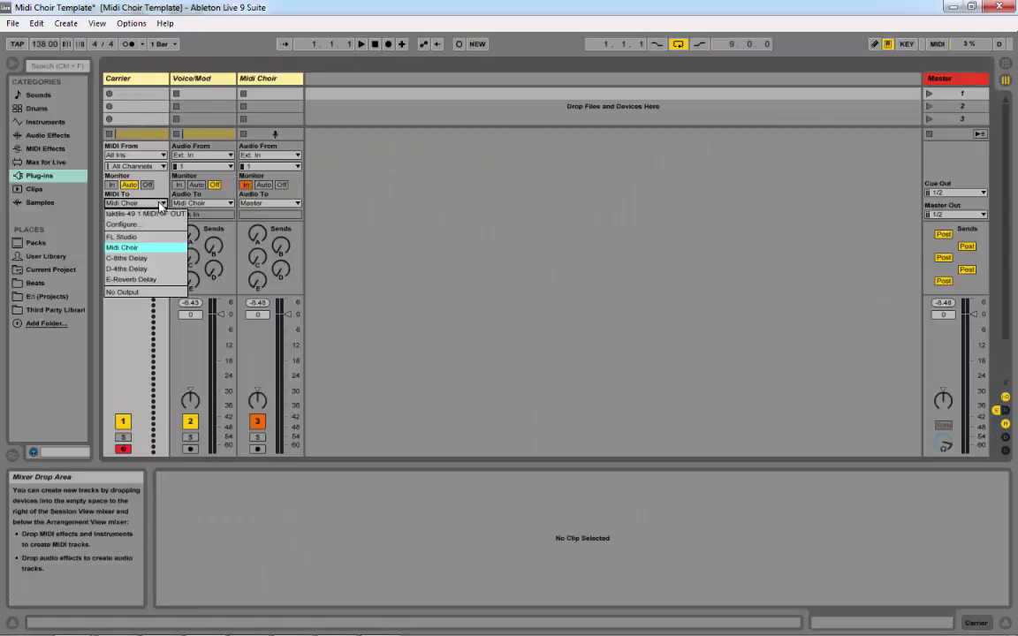
{"action": "left_click", "coordinate": [161, 204]}
{"action": "left_click", "coordinate": [161, 203]}
{"action": "left_click", "coordinate": [161, 204]}
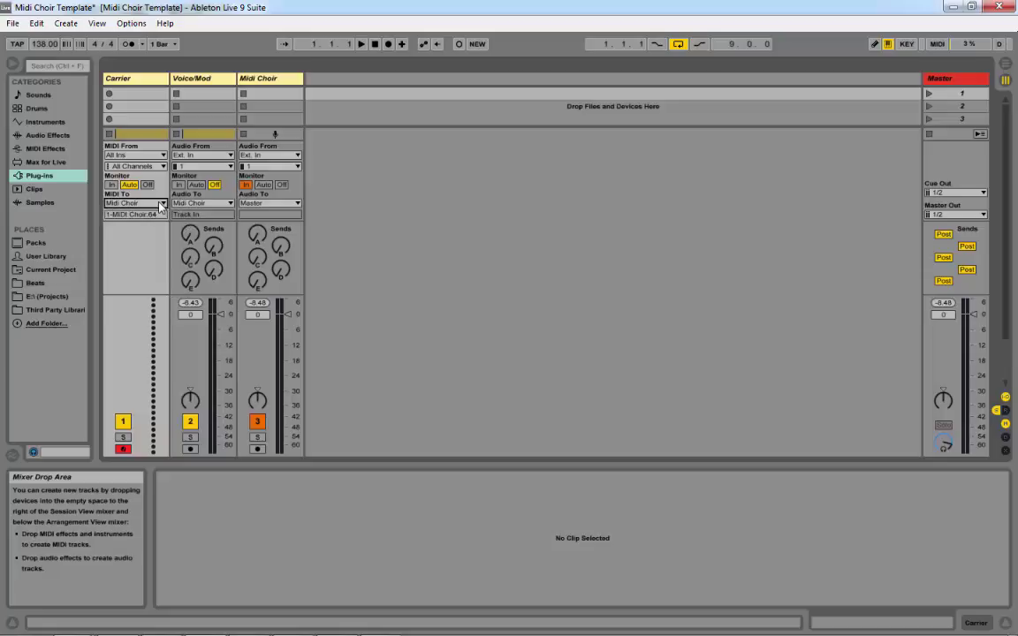
{"action": "key", "text": "Tab"}
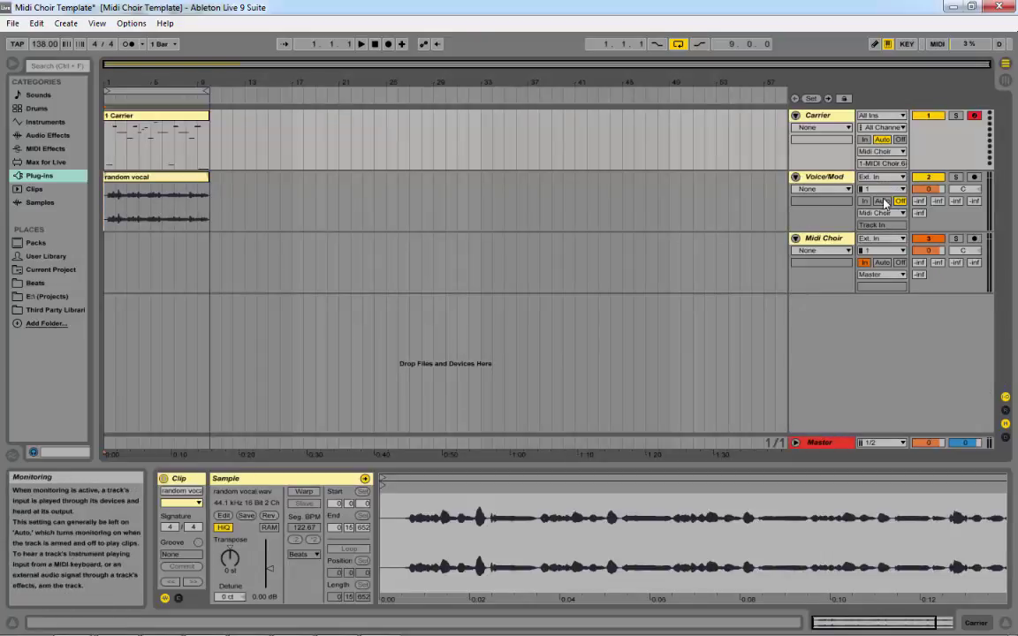
{"action": "left_click", "coordinate": [808, 178]}
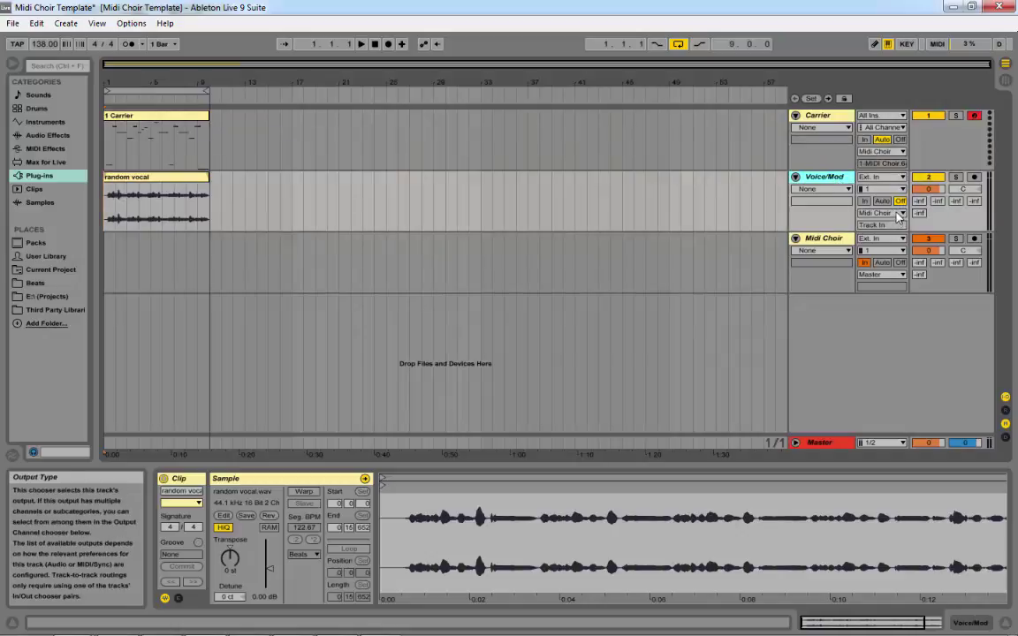
{"action": "left_click", "coordinate": [898, 213]}
{"action": "key", "text": "Tab"}
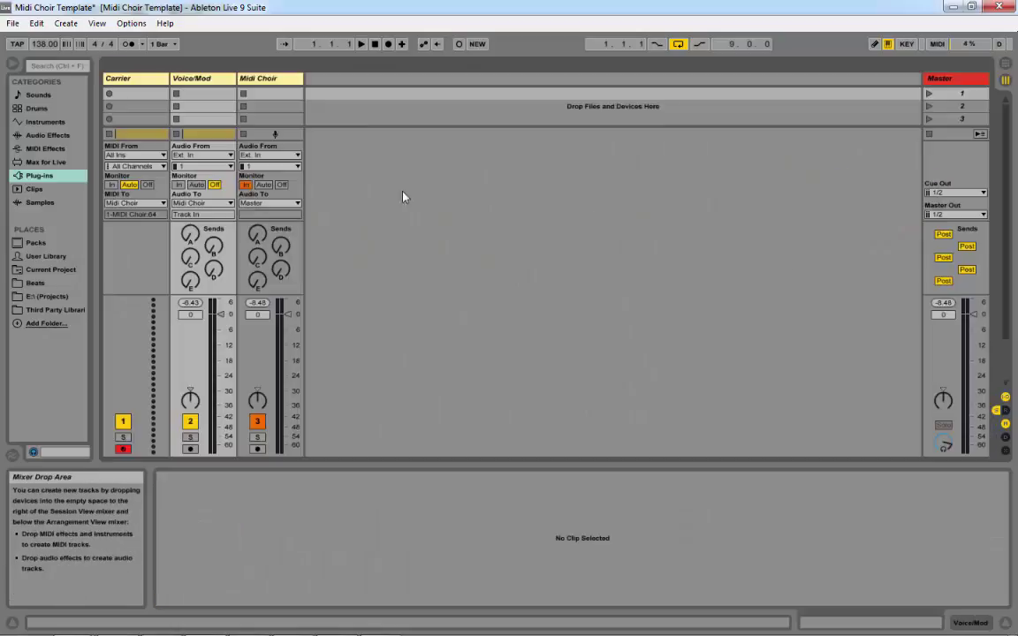
{"action": "left_click", "coordinate": [202, 203]}
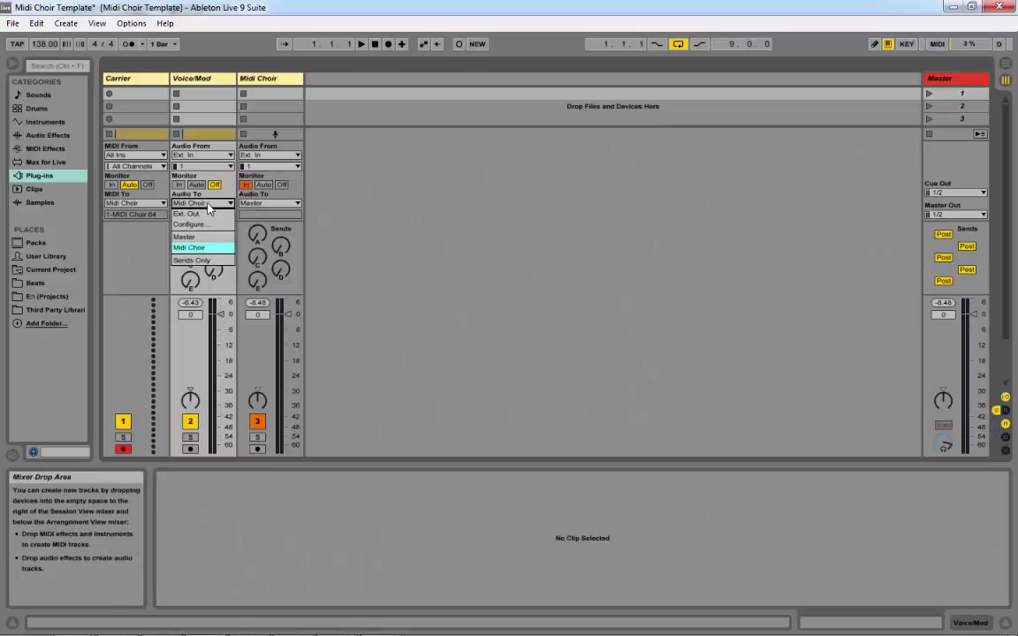
{"action": "left_click", "coordinate": [196, 247]}
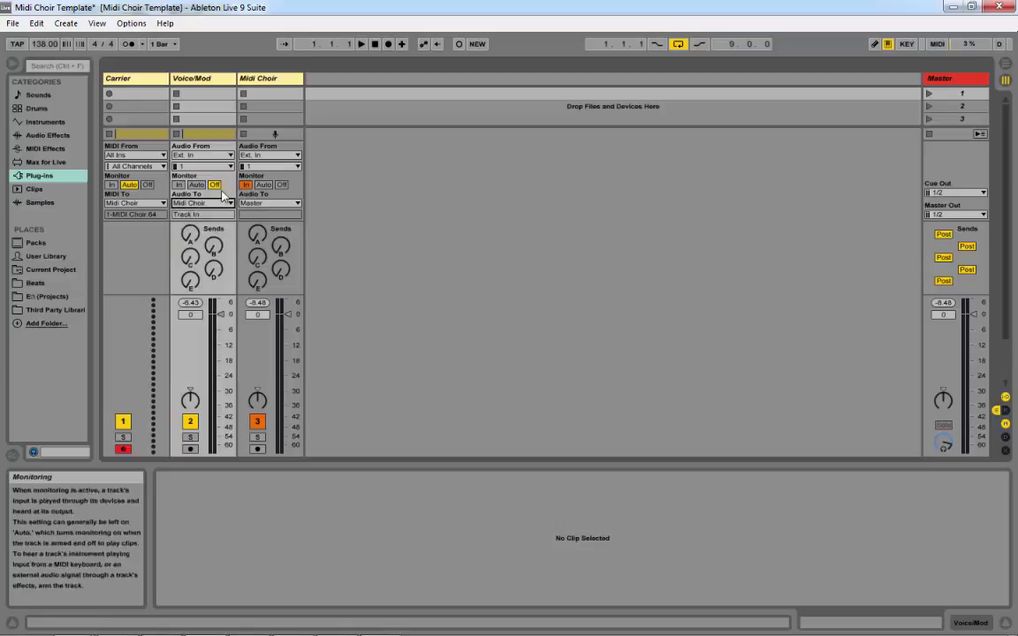
{"action": "key", "text": "Tab"}
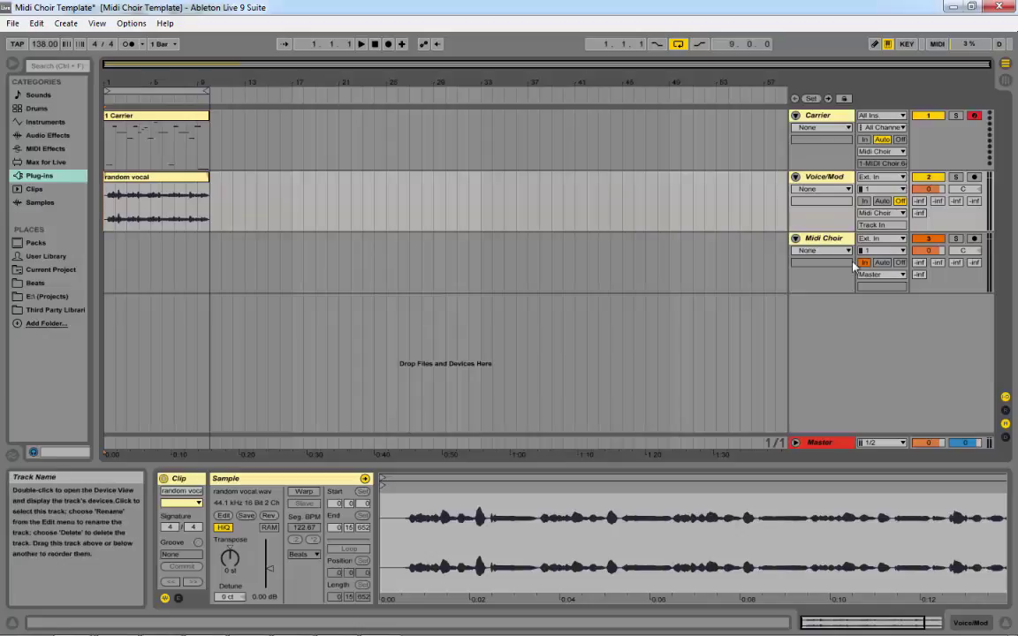
{"action": "left_click", "coordinate": [901, 275]}
{"action": "left_click", "coordinate": [901, 277]}
{"action": "left_click", "coordinate": [901, 277]}
{"action": "left_click", "coordinate": [901, 276]}
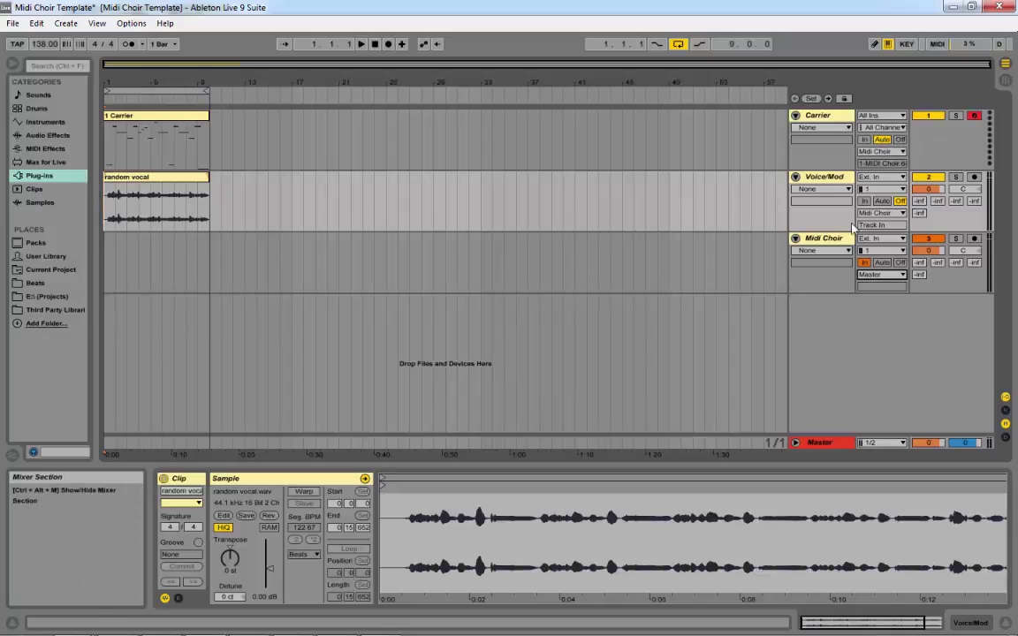
{"action": "key", "text": "Tab"}
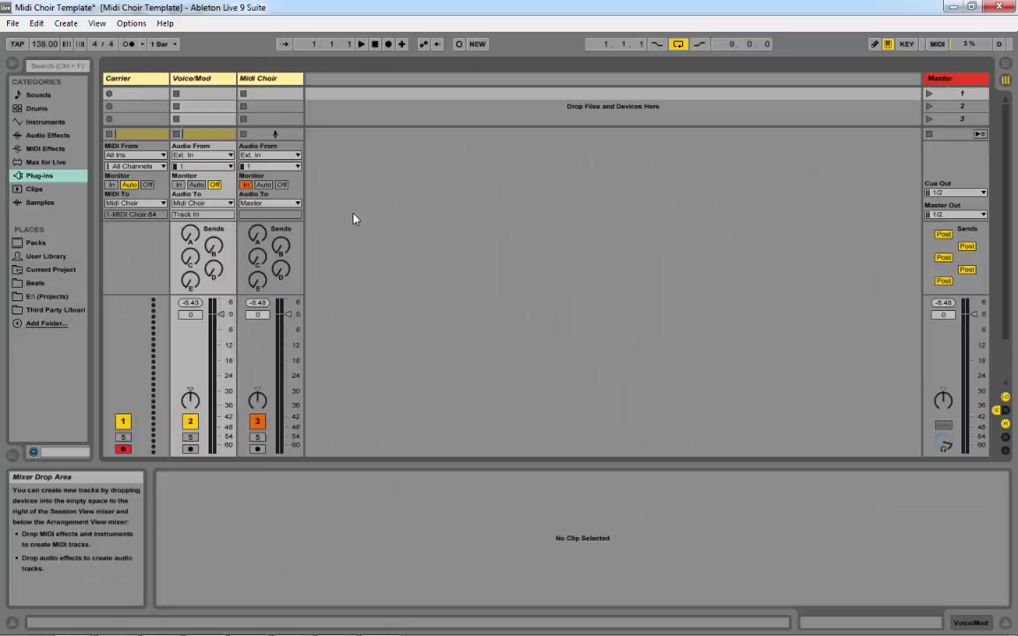
{"action": "key", "text": "Tab"}
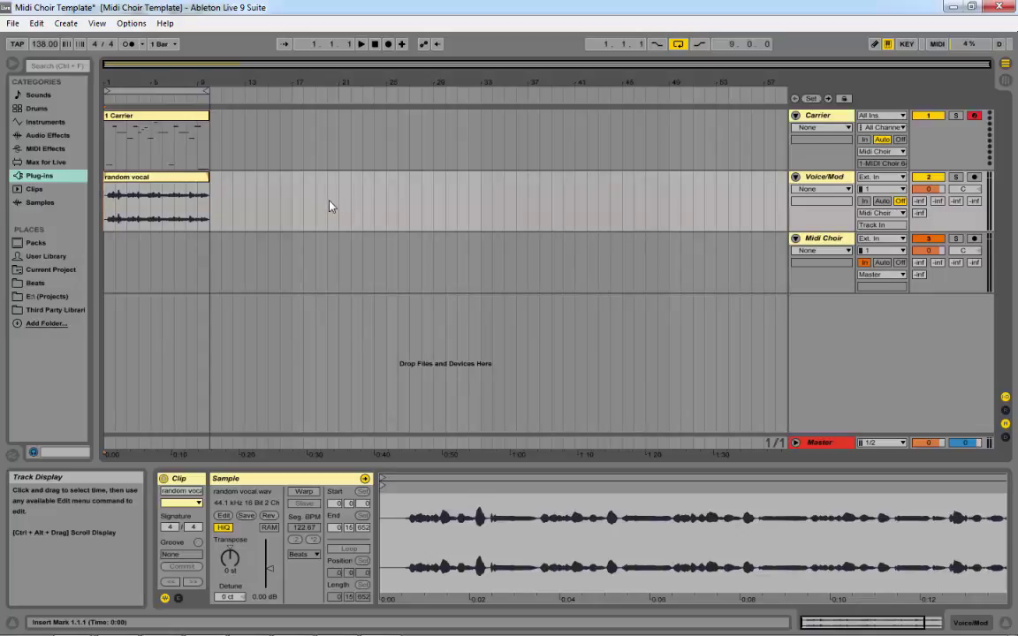
Step: Send the Voice/Mod track's audio output to Master with monitoring set to Auto
{"action": "left_click", "coordinate": [894, 218]}
{"action": "left_click", "coordinate": [888, 252]}
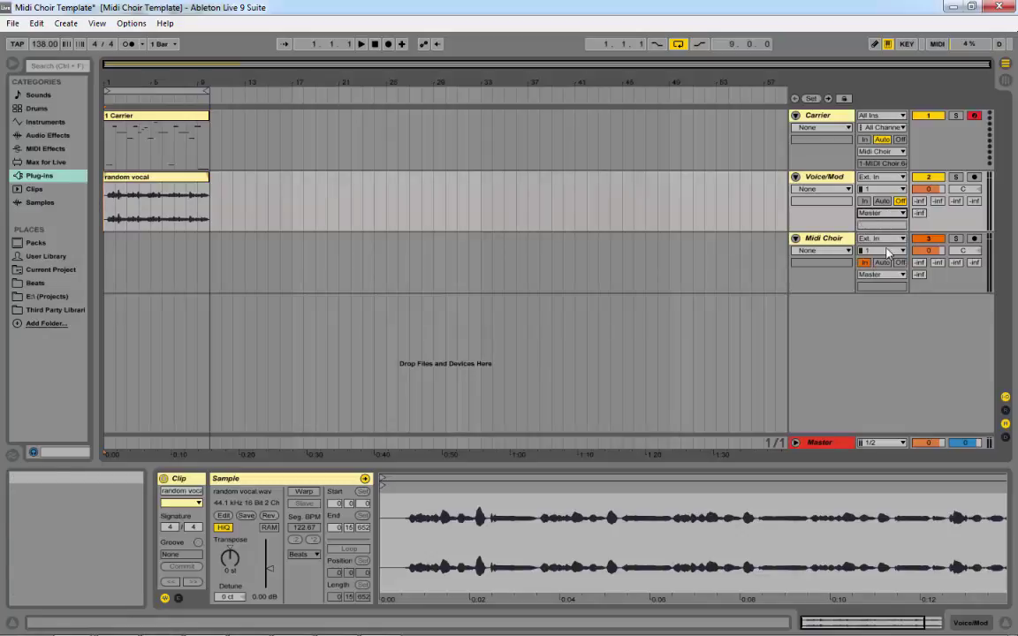
{"action": "left_click", "coordinate": [881, 202]}
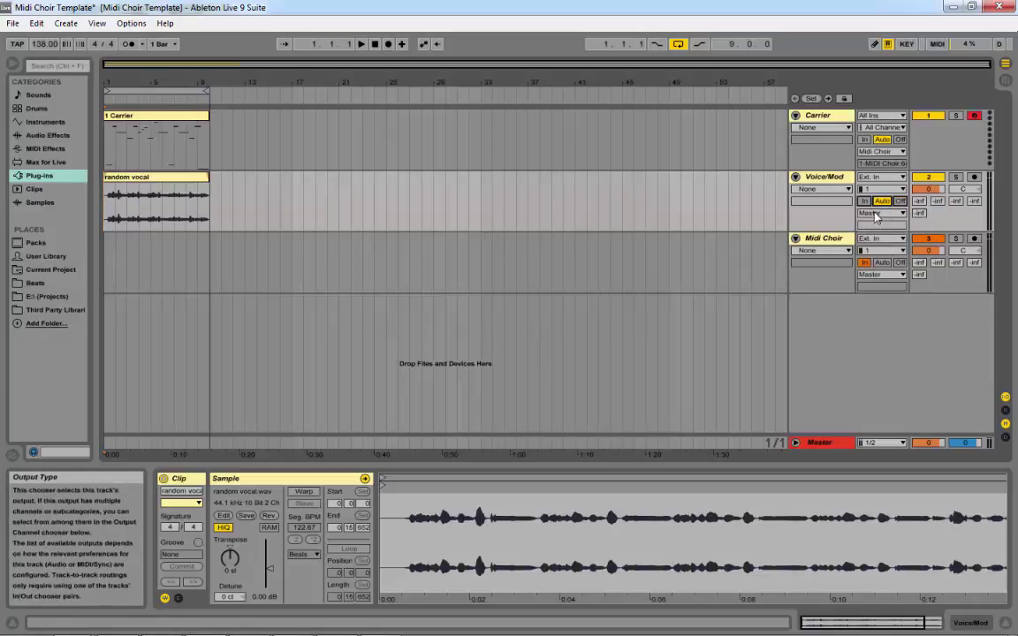
Step: Solo Voice/Mod and start playback to hear the dry vocal
{"action": "left_click", "coordinate": [955, 177]}
{"action": "left_click", "coordinate": [930, 177]}
{"action": "key", "text": "space"}
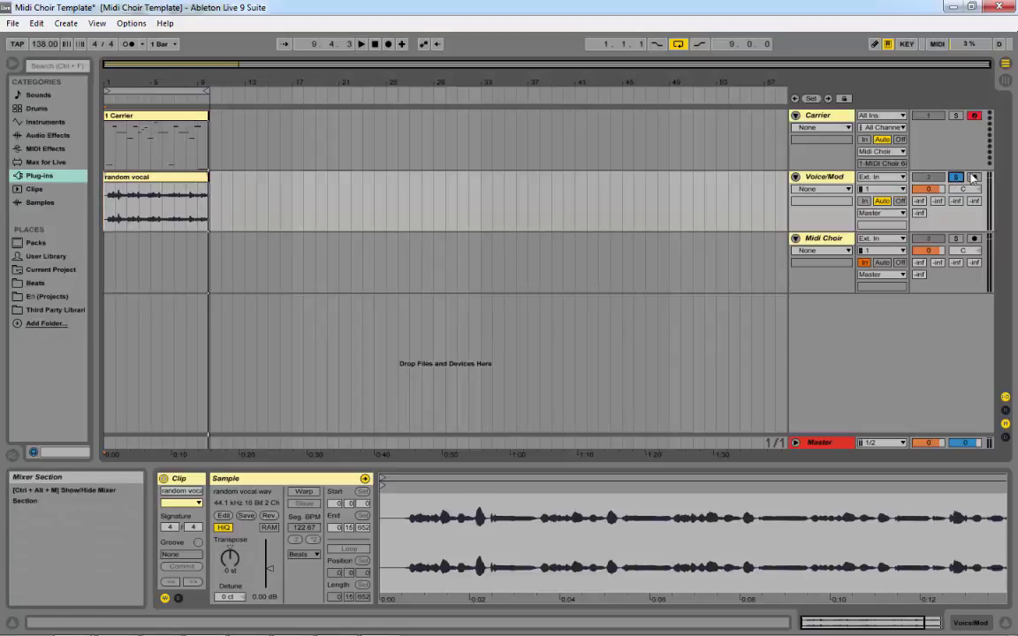
Step: Route Voice/Mod back to Midi Choir with monitoring Off, show Carrier's notes, and play through the vocoder
{"action": "left_click", "coordinate": [892, 214]}
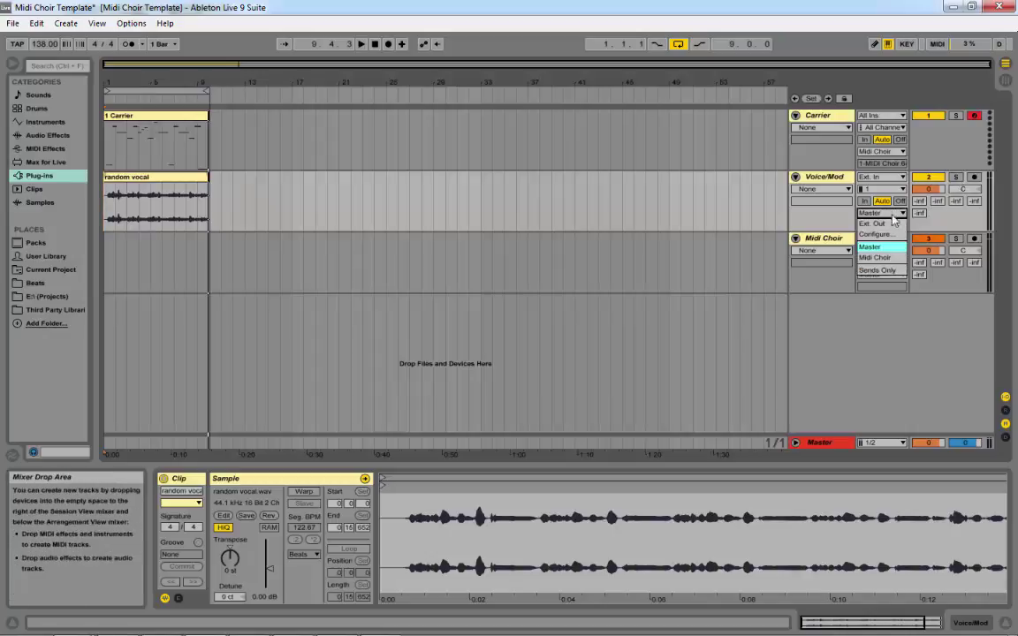
{"action": "left_click", "coordinate": [888, 257]}
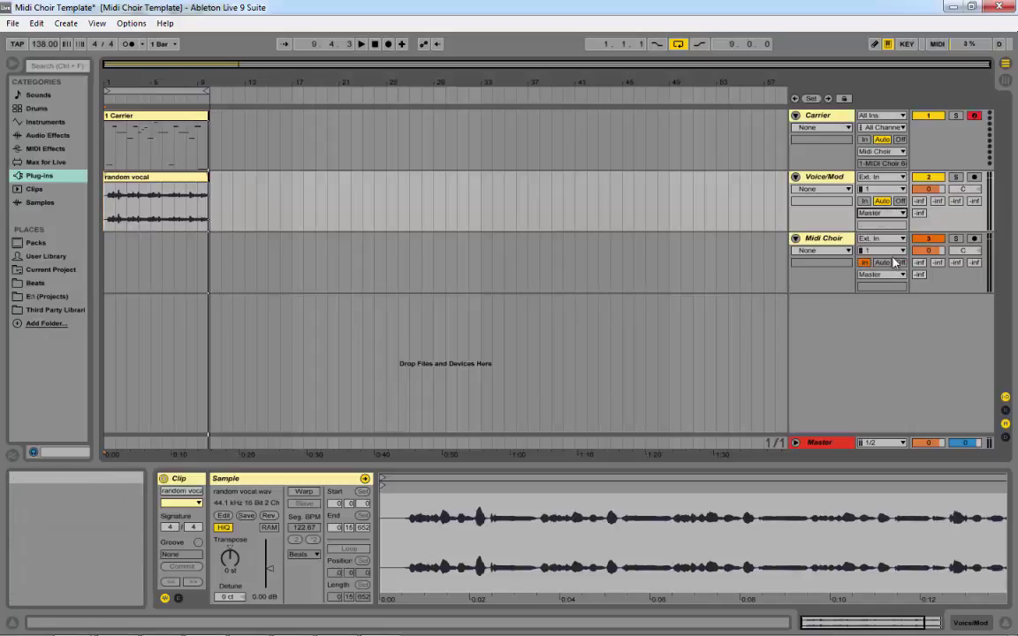
{"action": "left_click", "coordinate": [901, 201]}
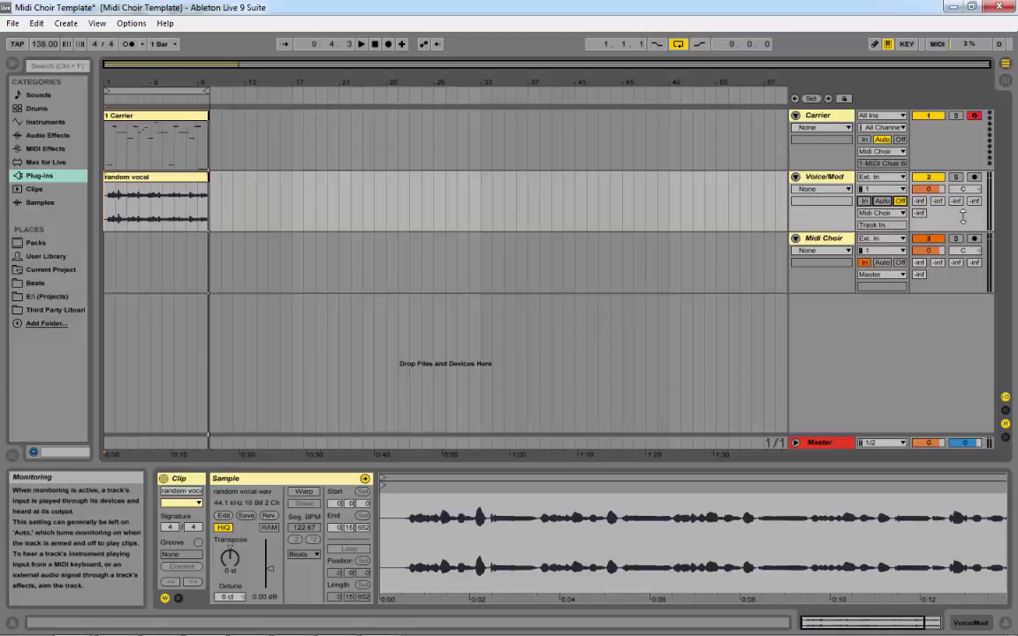
{"action": "left_click", "coordinate": [111, 143]}
{"action": "key", "text": "space"}
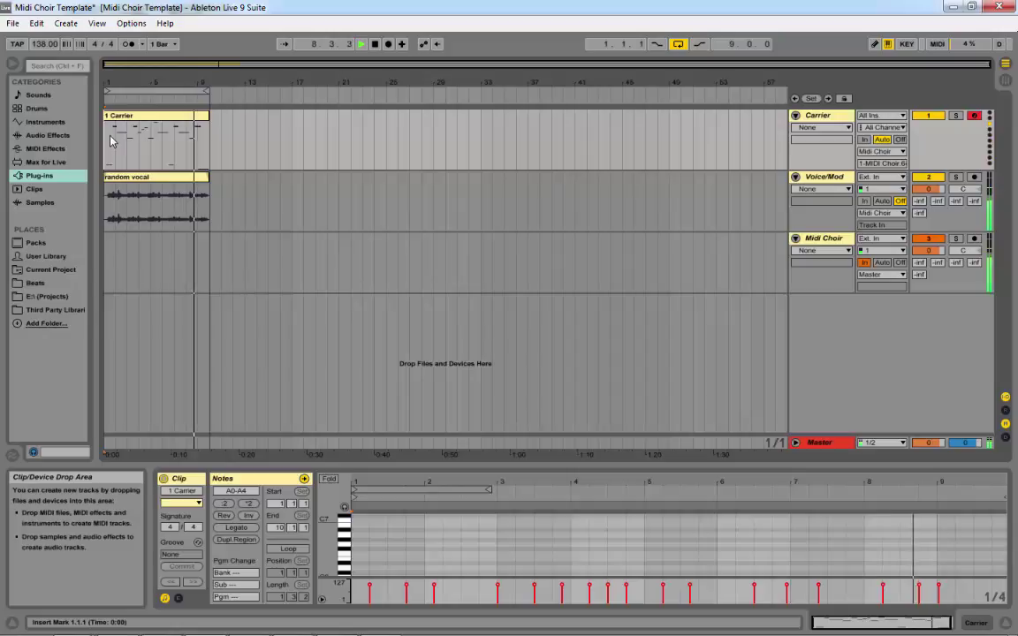
Step: Stop playback, select the bar 1–9 loop, and enlarge then shrink the Carrier piano roll to inspect the melody
{"action": "key", "text": "space"}
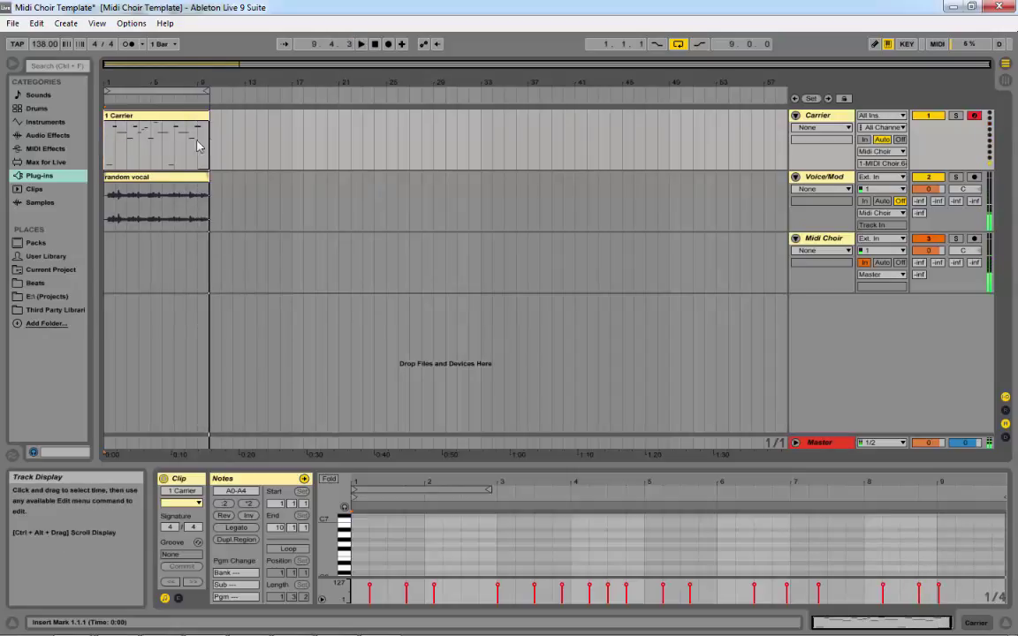
{"action": "left_click", "coordinate": [185, 91]}
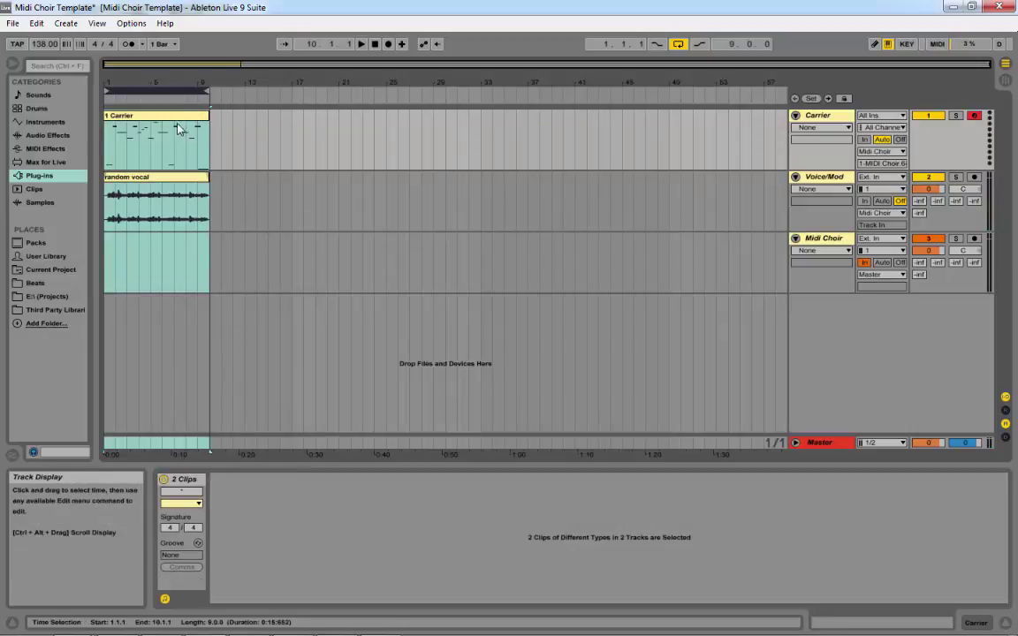
{"action": "left_click", "coordinate": [180, 129]}
{"action": "left_click_drag", "start_coordinate": [618, 466], "coordinate": [657, 140]}
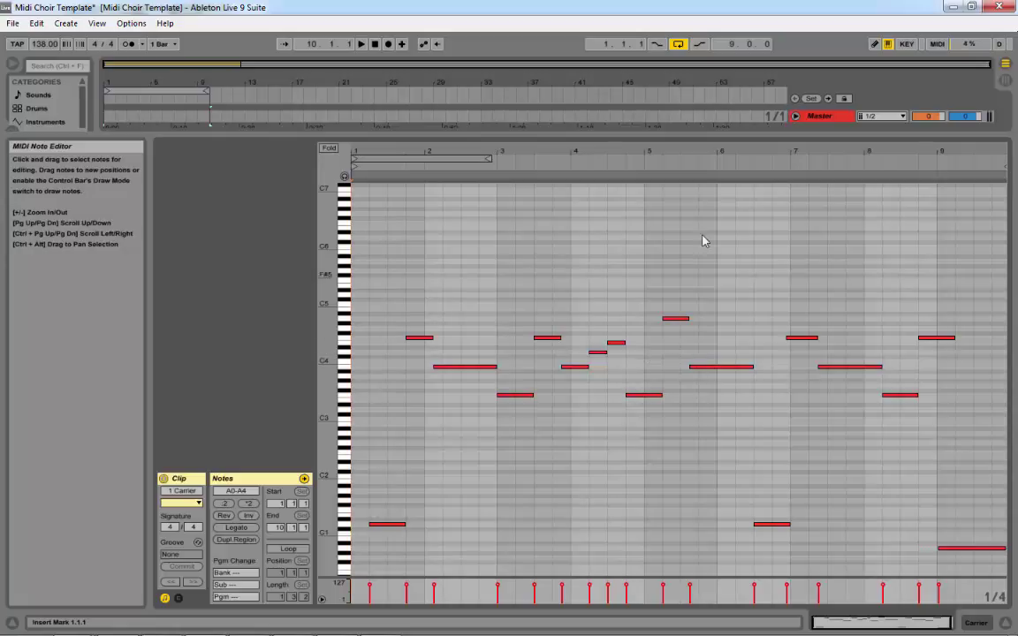
{"action": "left_click_drag", "start_coordinate": [716, 137], "coordinate": [717, 468]}
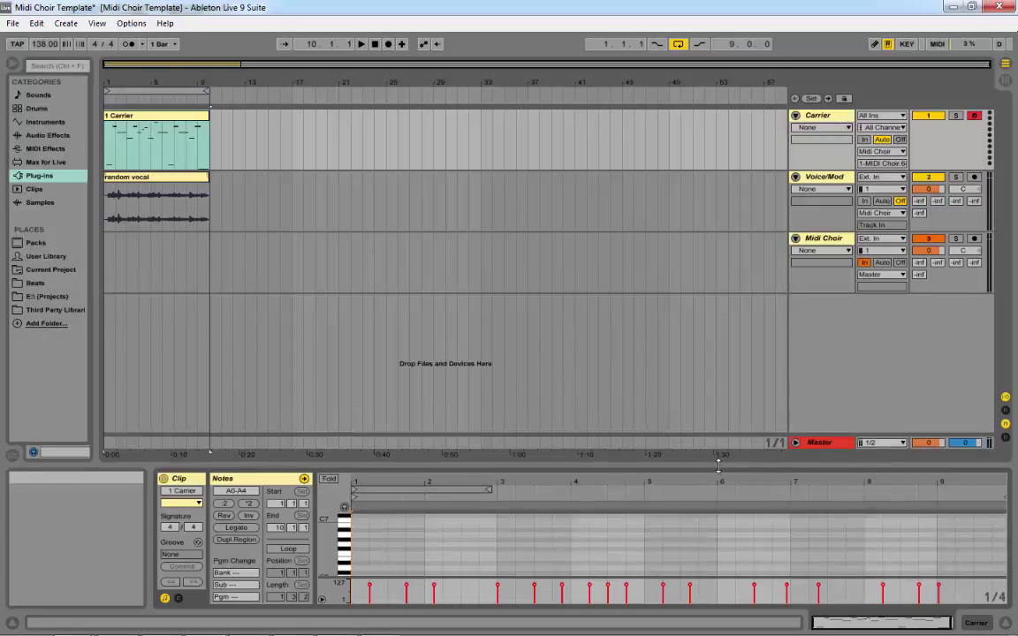